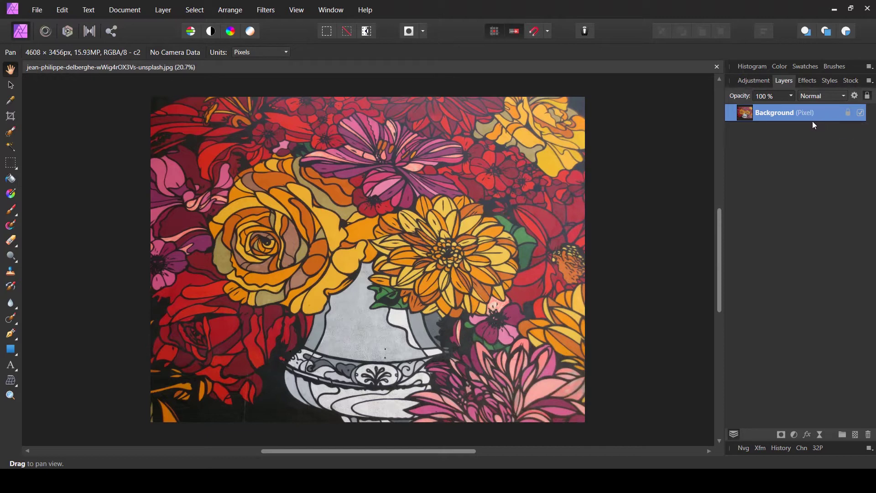
Step: Duplicate the Background layer and open the Affine distortion filter on the copy
key(ctrl+j)
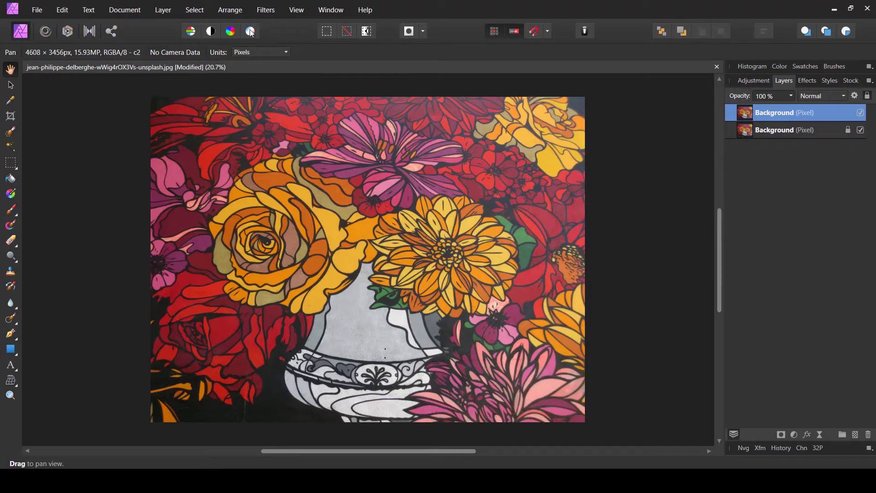
click(266, 12)
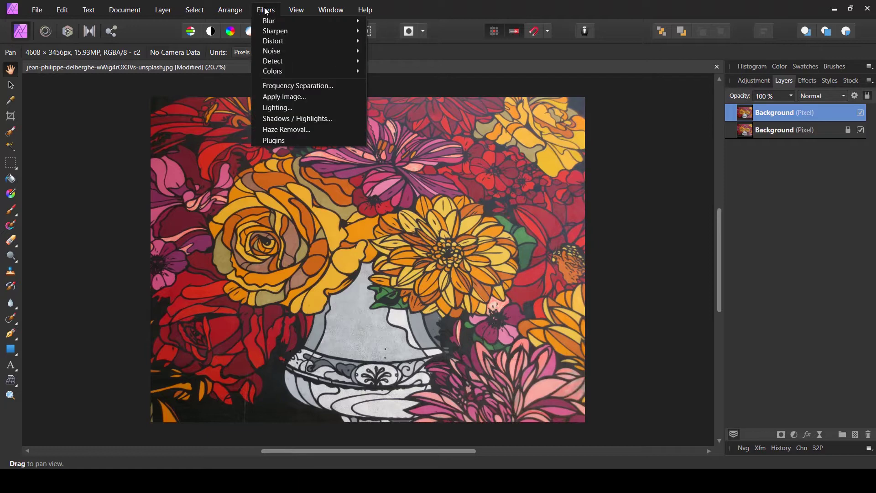
mouse_move(278, 61)
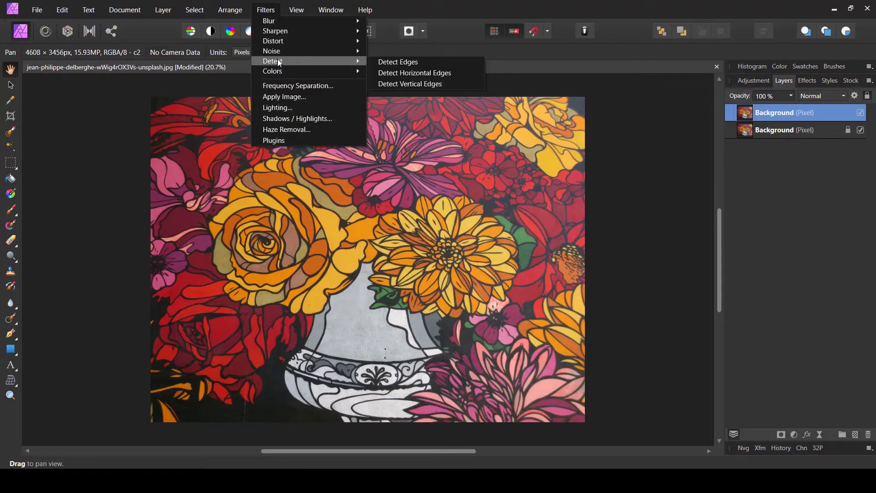
mouse_move(283, 41)
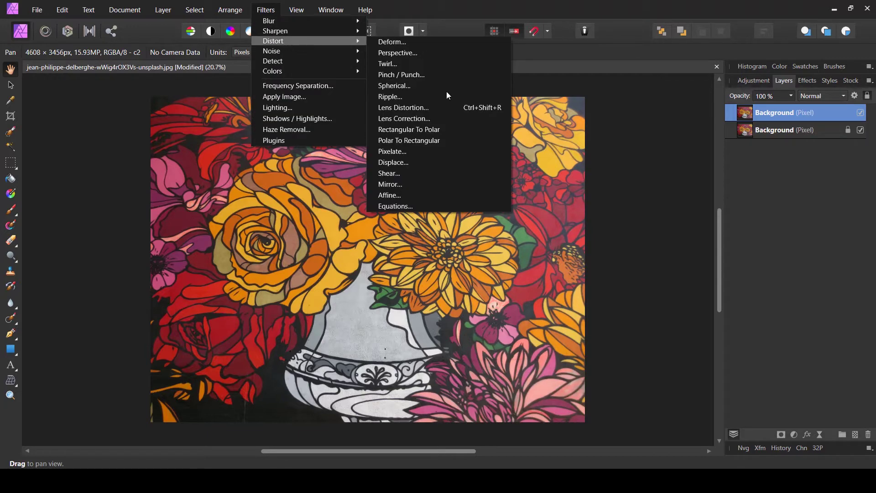
click(400, 200)
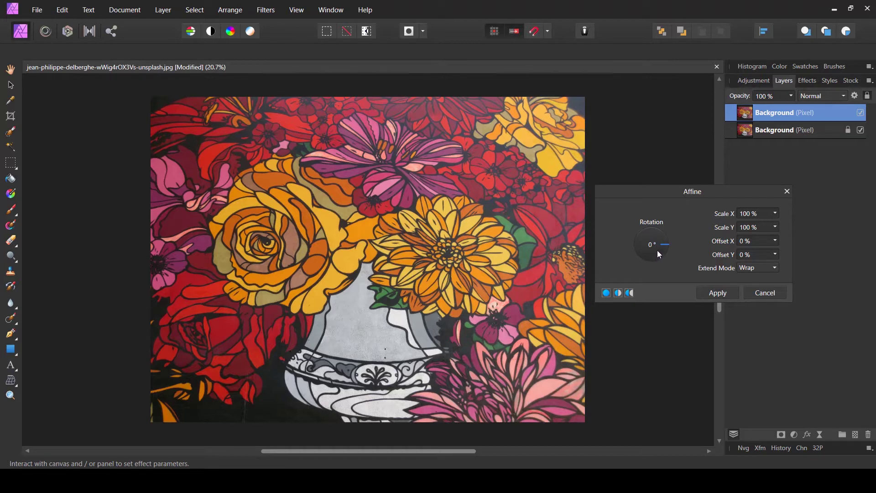
Step: Set the Affine filter's extend mode to Mirror and its rotation to 90°
click(755, 268)
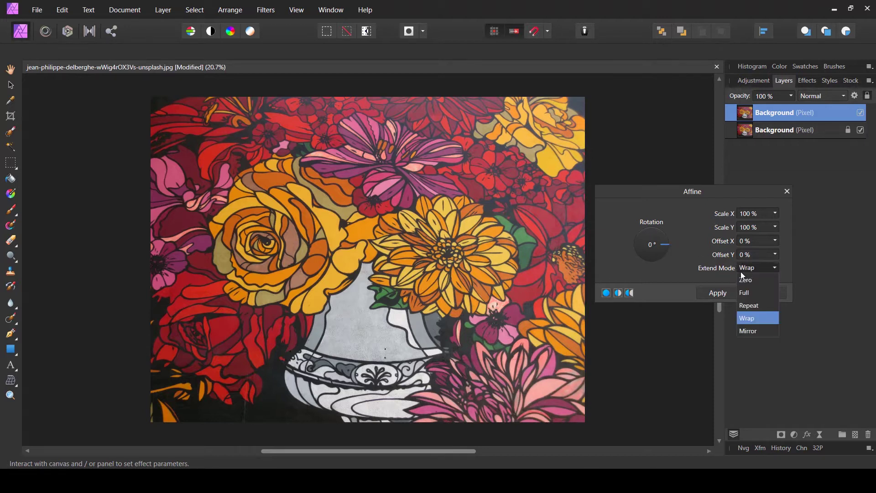
click(747, 332)
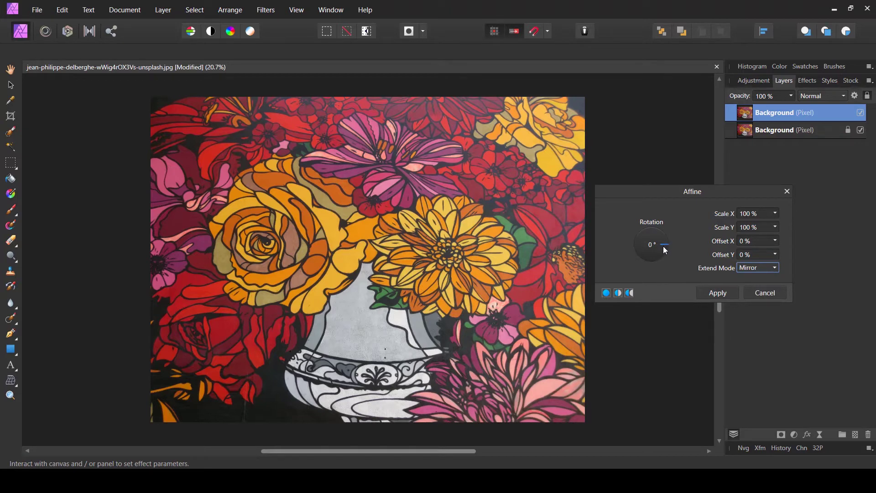
mouse_move(663, 247)
mouse_down()
mouse_move(648, 234)
mouse_move(636, 242)
mouse_move(653, 236)
mouse_up()
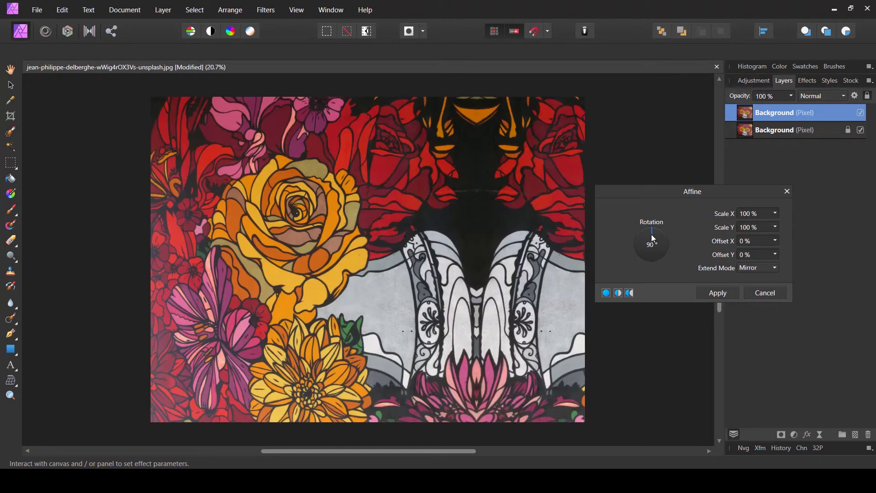
Step: Shift the Affine pattern to an X offset of -23 % and a Y offset of -84 %
click(774, 243)
drag(775, 254, 745, 272)
click(776, 255)
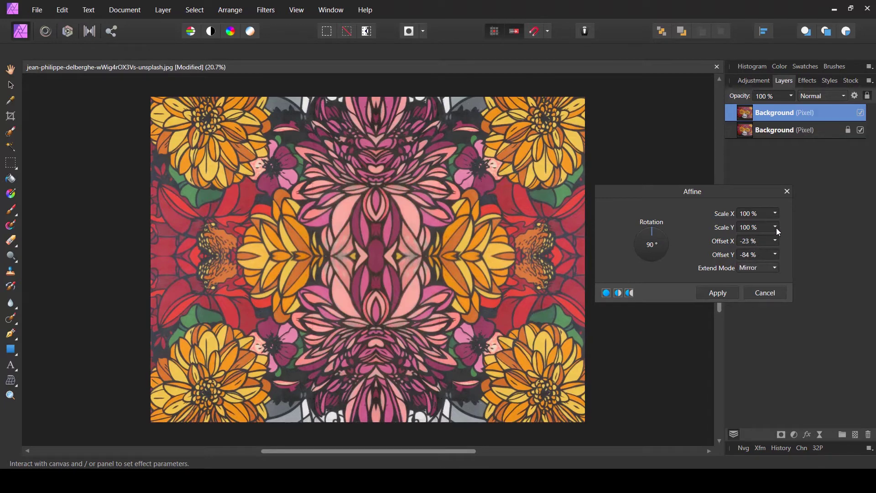
Step: Set both the X and Y scale of the Affine pattern to 50 %
click(776, 228)
mouse_move(776, 239)
mouse_down()
mouse_move(795, 239)
mouse_move(774, 240)
mouse_up()
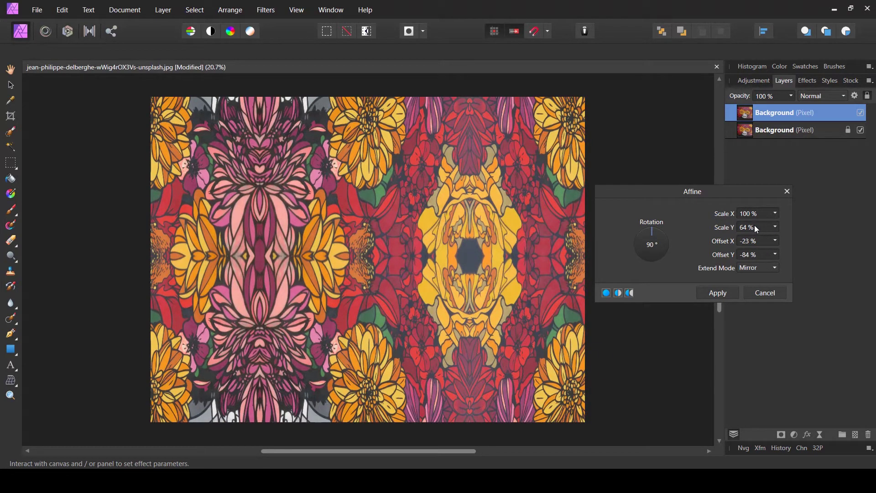
click(755, 226)
text(50)
click(755, 214)
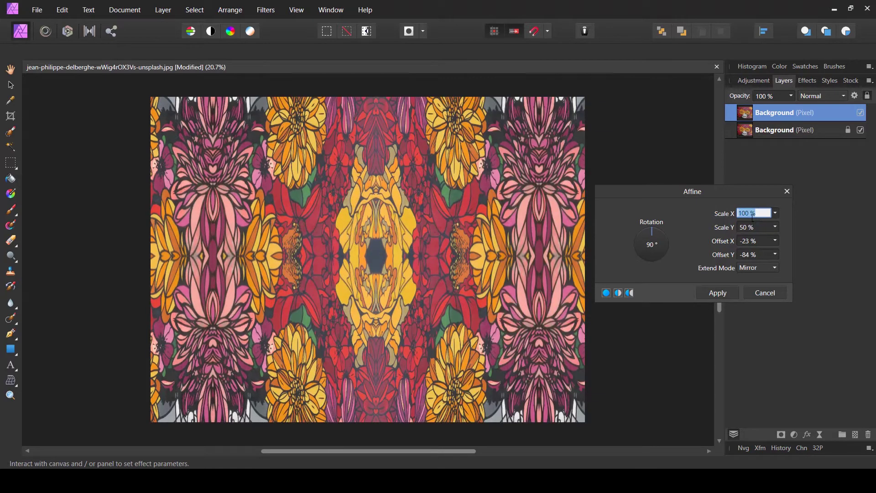
text(5)
click(756, 227)
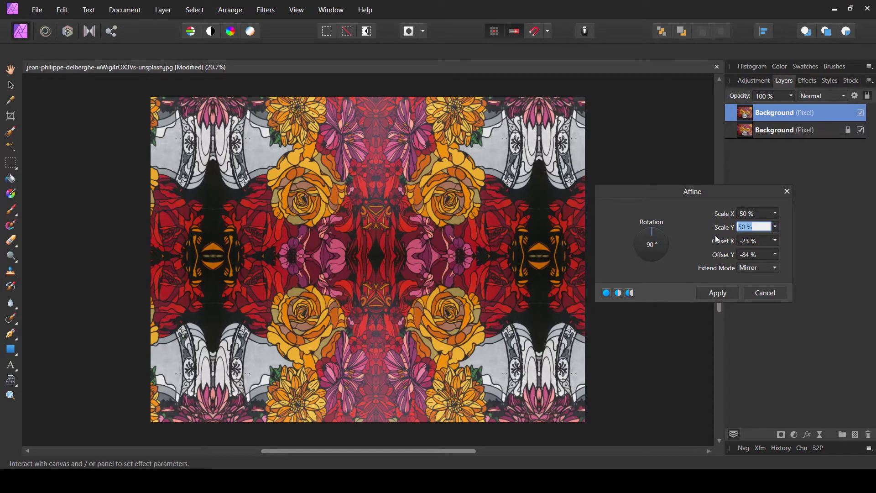
key(Return)
Step: Set the Affine offsets to -40 % in X and 7 % in Y, and apply the filter
drag(776, 253, 813, 263)
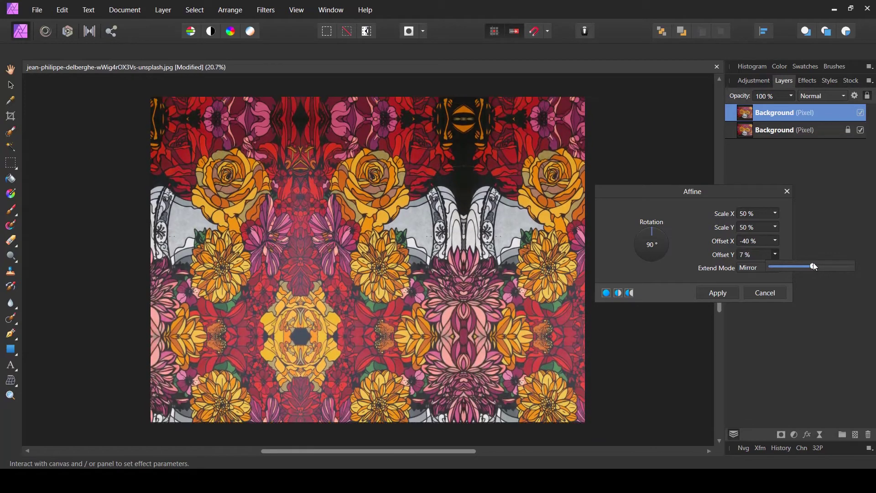
click(718, 295)
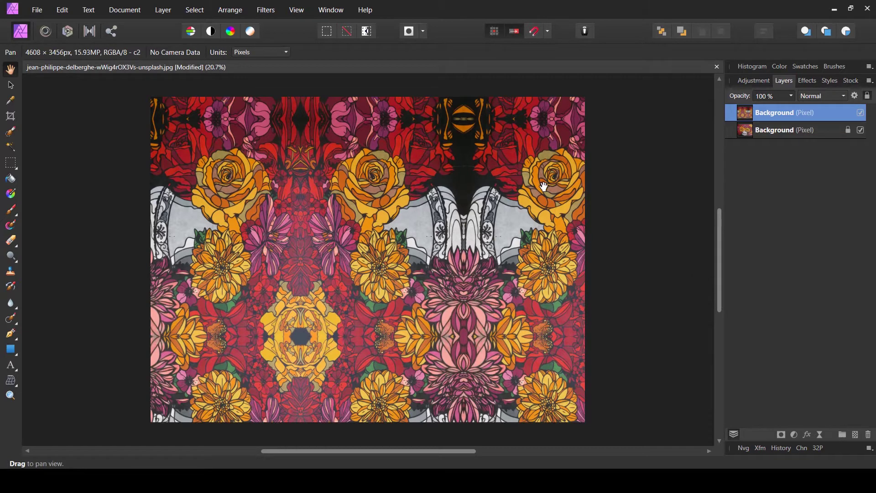
Step: Compare the patterned layer with the original, hide it, and duplicate the original Background layer
click(861, 114)
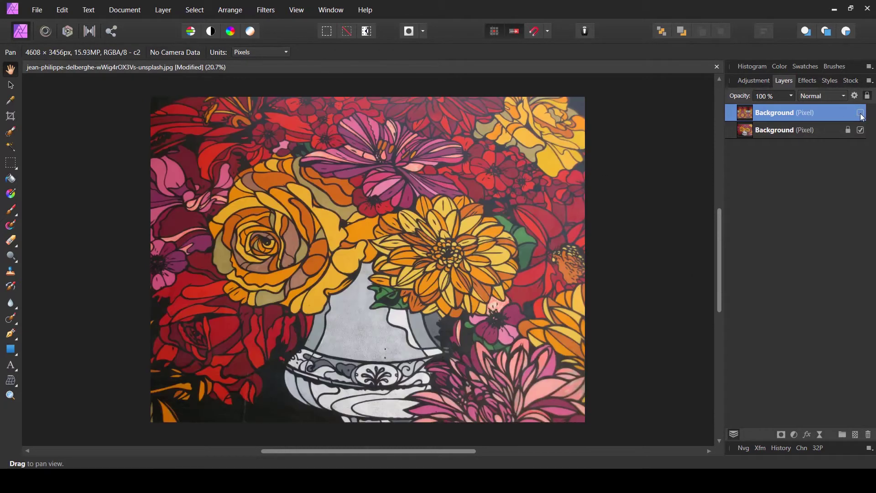
click(861, 113)
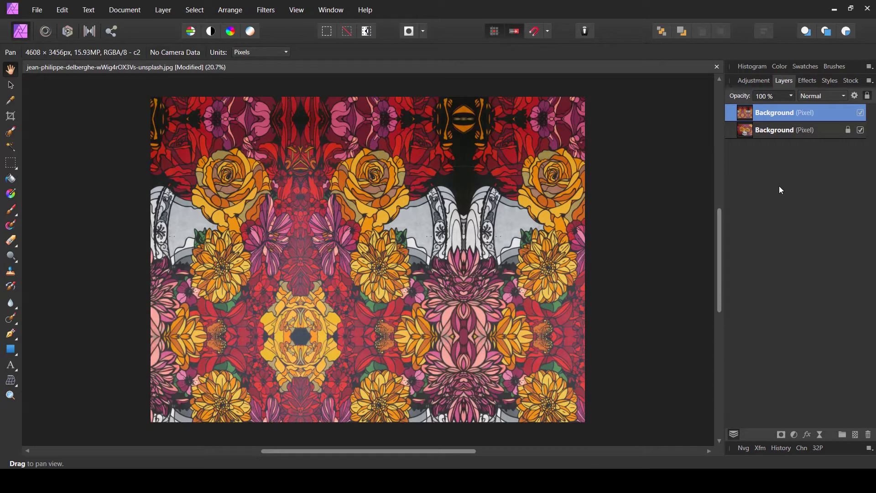
click(861, 113)
click(780, 136)
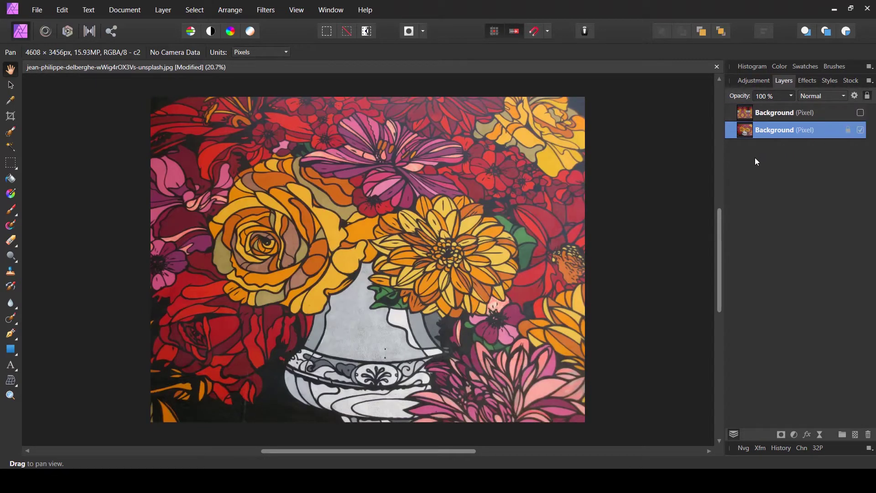
key(ctrl+j)
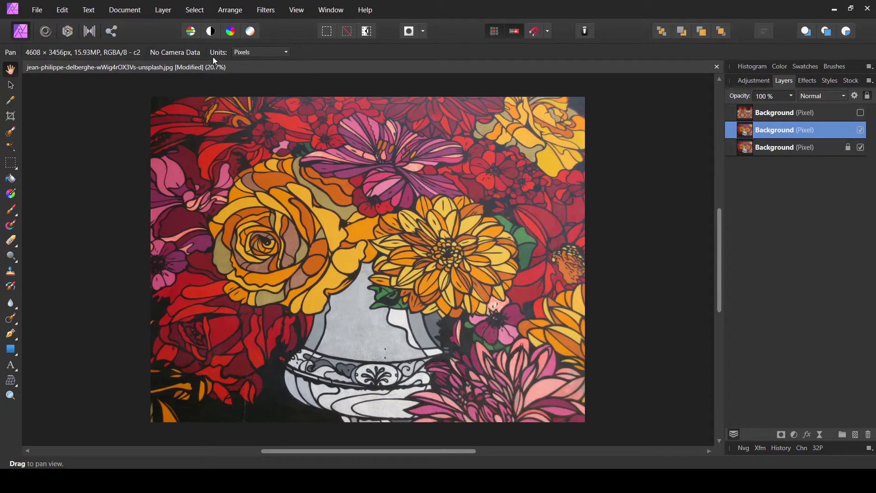
Step: Open the Mirror distortion filter on the new copy with 9 mirrors and an input angle of 180°
click(269, 9)
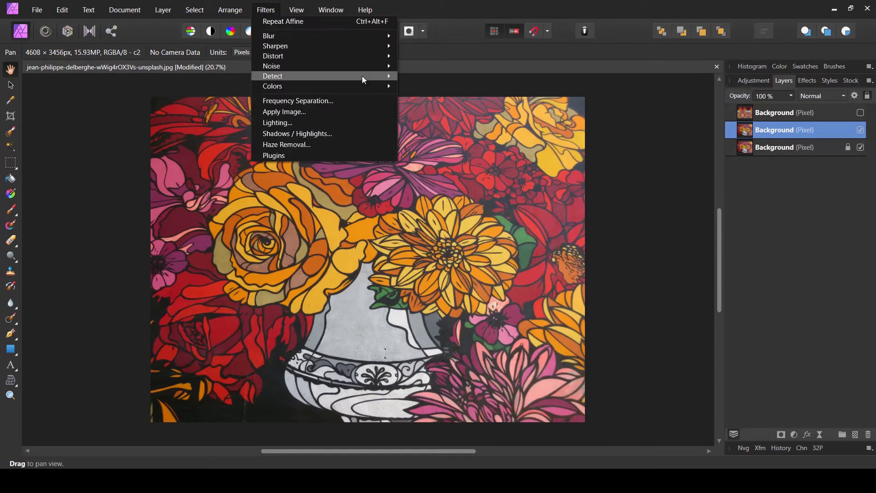
mouse_move(365, 55)
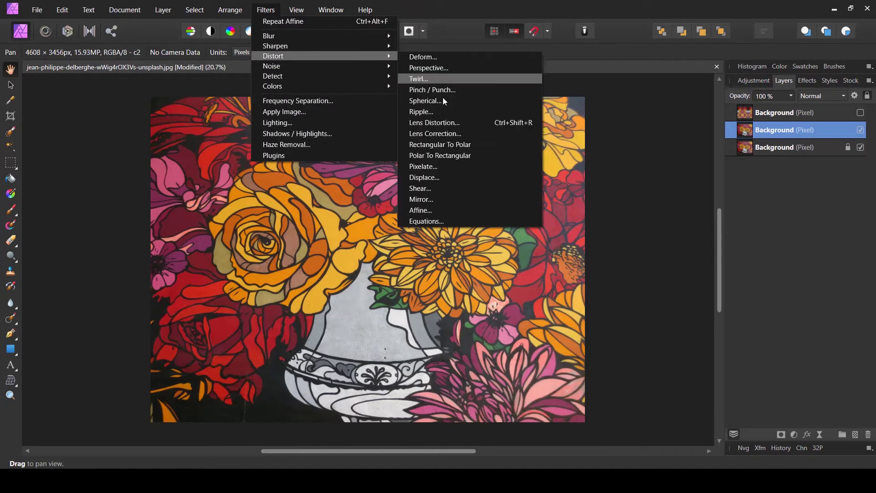
click(457, 199)
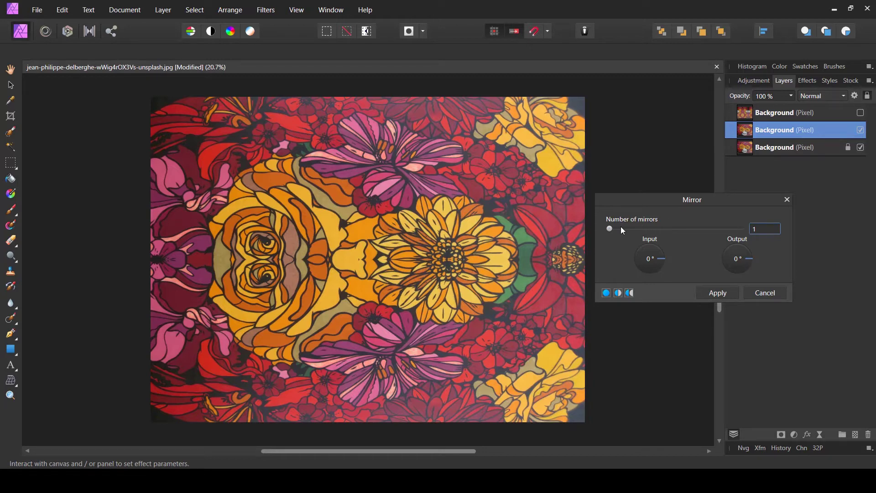
drag(611, 229, 665, 232)
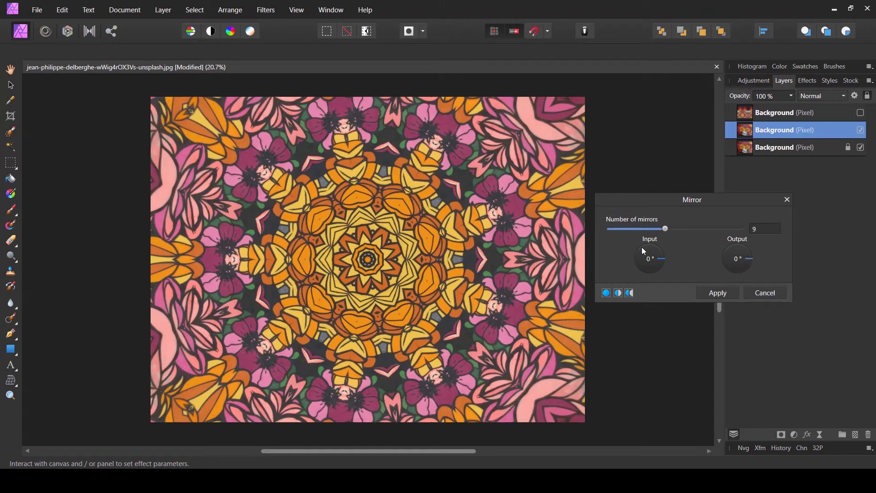
drag(654, 260, 634, 260)
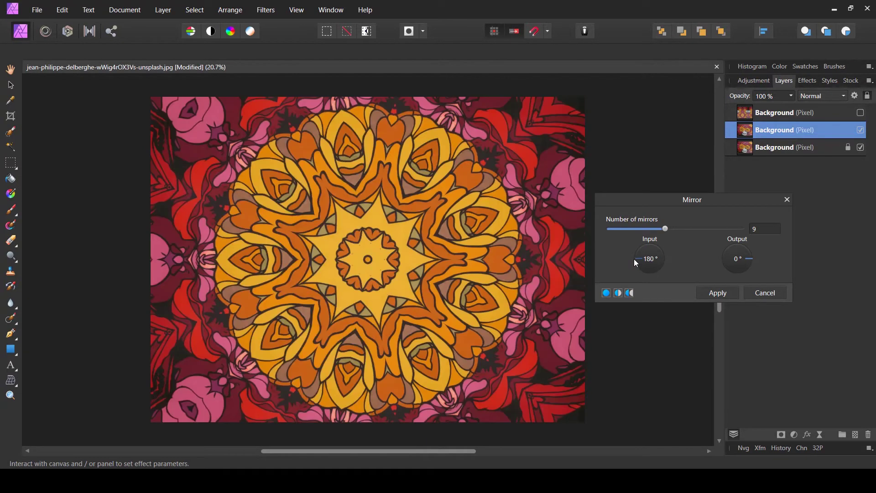
Step: Try other output angles and mirror centre positions, ending with a 0° output angle and the centre near the image's middle
drag(753, 254, 772, 257)
drag(369, 261, 255, 364)
mouse_move(637, 258)
mouse_down()
mouse_move(650, 246)
mouse_move(665, 250)
mouse_move(664, 273)
mouse_move(655, 245)
mouse_move(639, 247)
mouse_move(635, 265)
mouse_up()
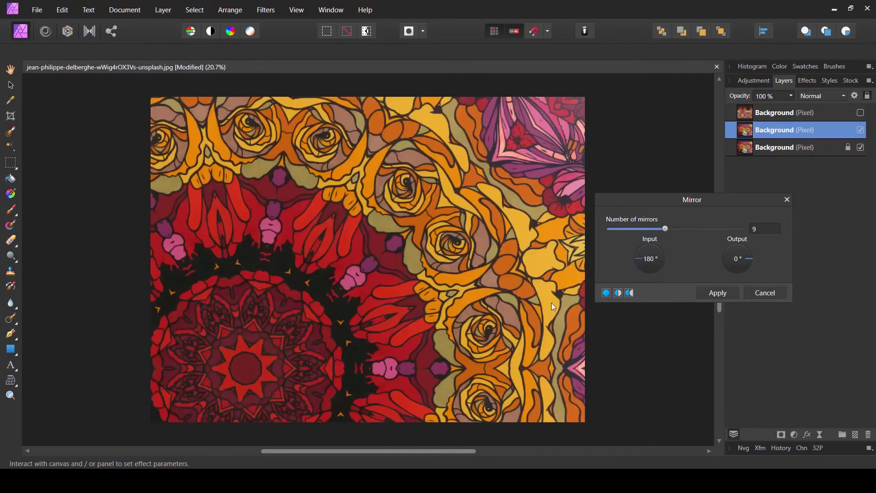
drag(258, 324, 262, 272)
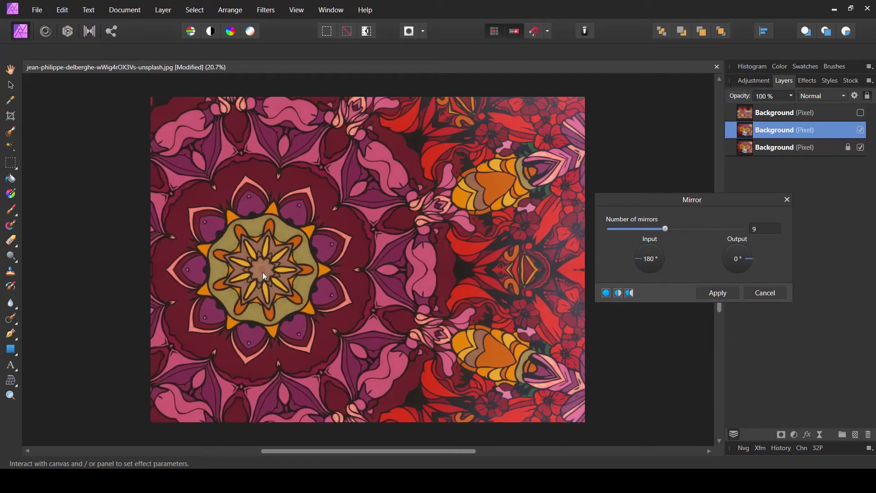
drag(322, 263, 363, 259)
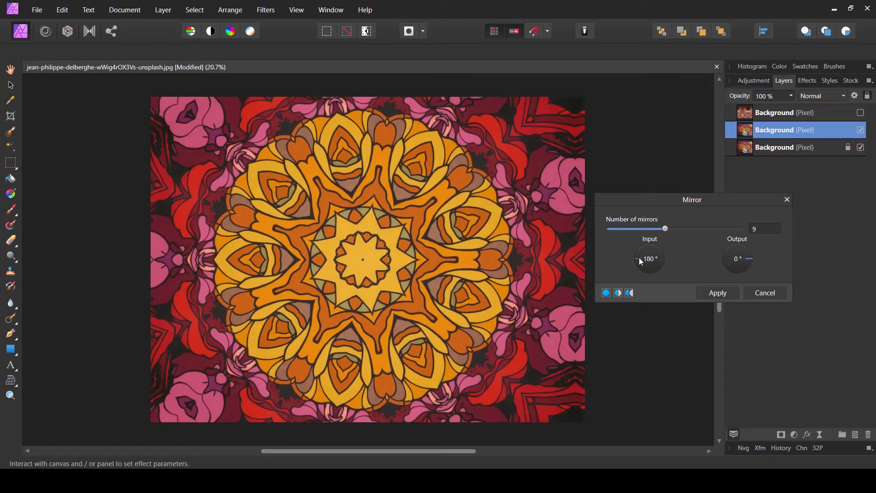
Step: Set the mirror's input angle to 315° and apply the filter
drag(640, 260, 667, 273)
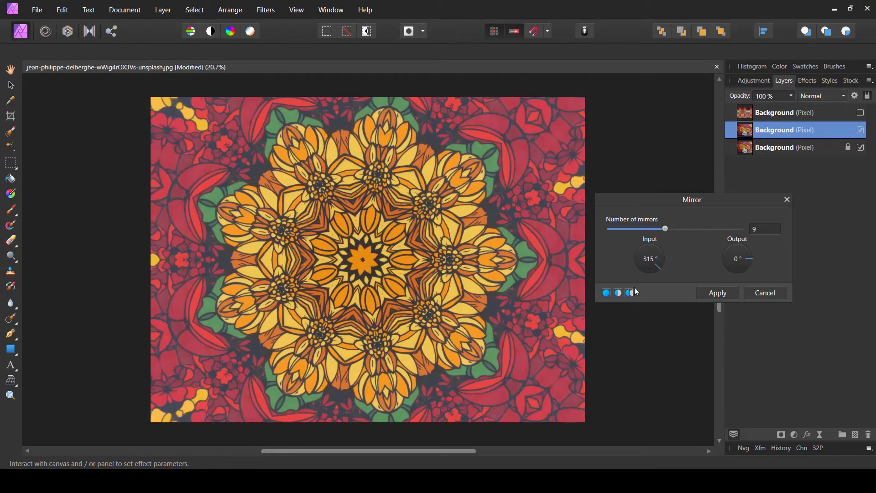
click(718, 295)
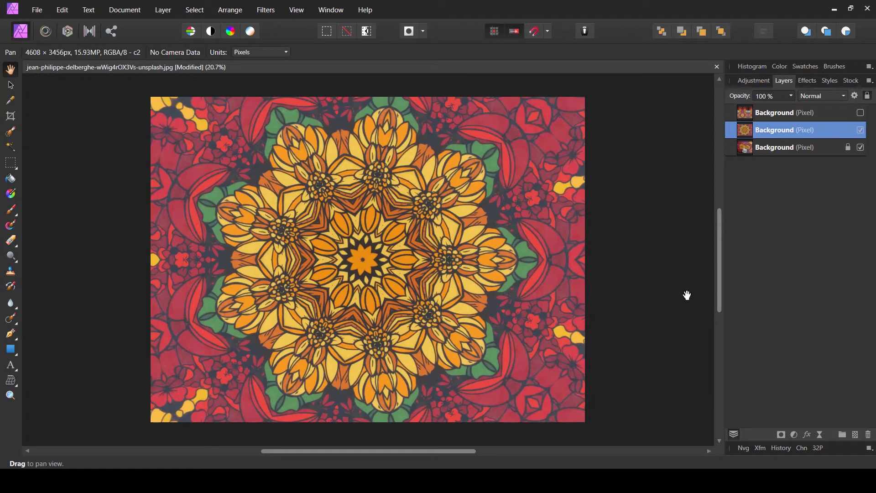
Step: Open the Affine distortion filter on the kaleidoscope layer, keeping Mirror as the extend mode
click(267, 10)
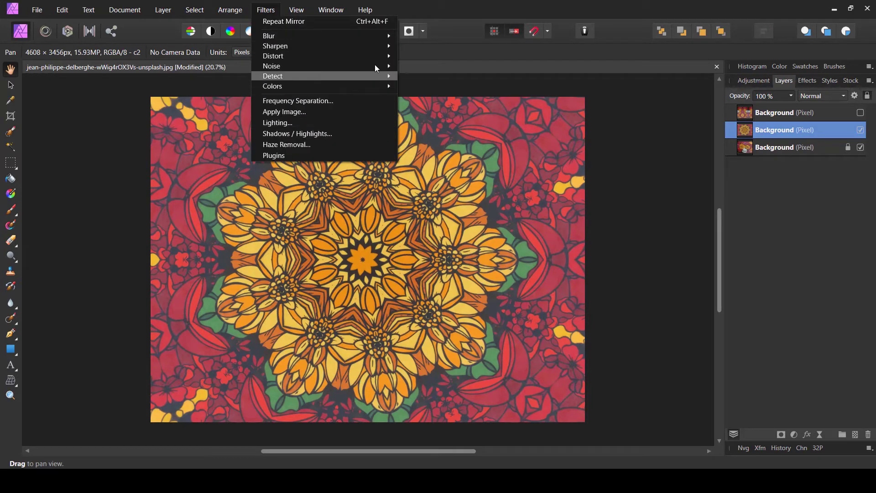
mouse_move(382, 55)
click(429, 210)
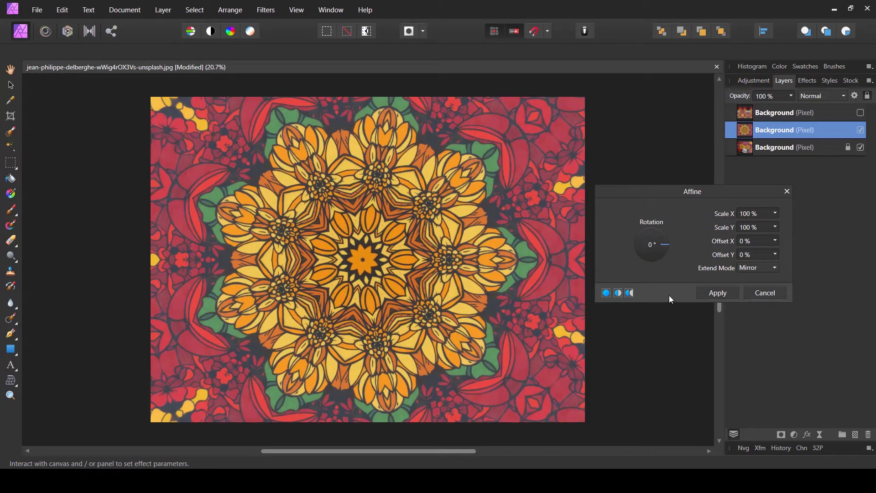
click(757, 268)
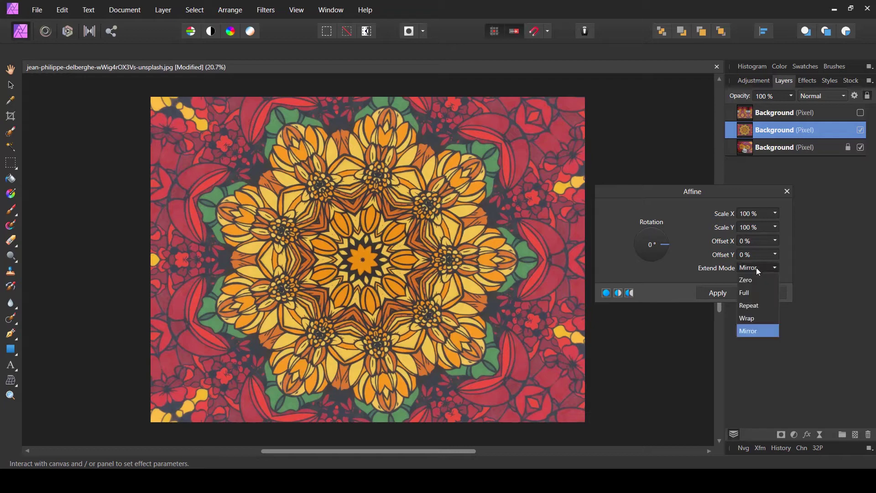
click(694, 264)
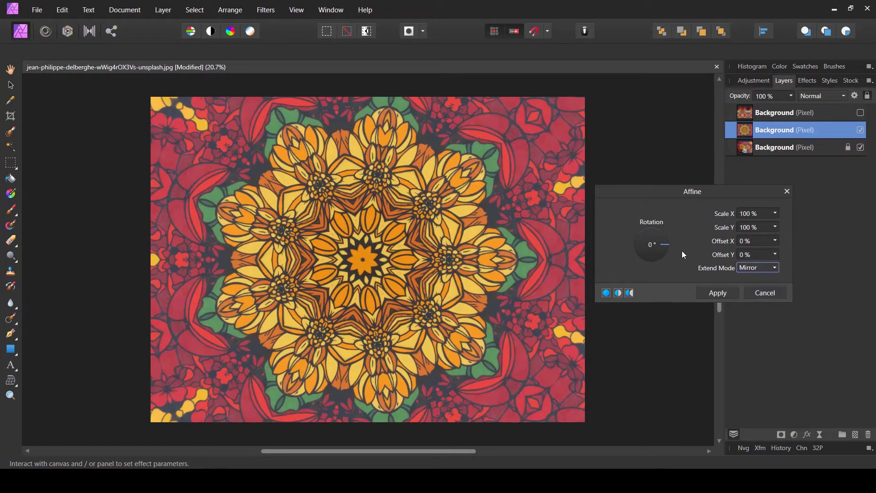
Step: Set the Affine X and Y scale to 40 % to tile the kaleidoscope flower
click(776, 241)
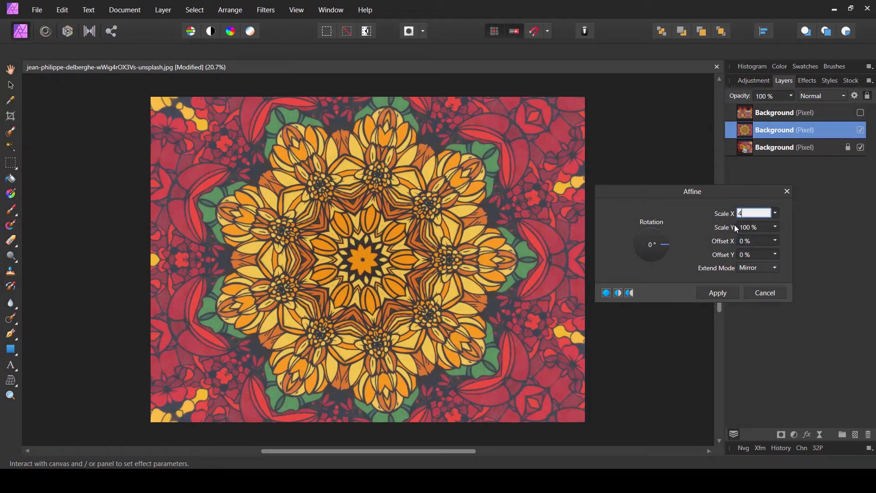
click(757, 228)
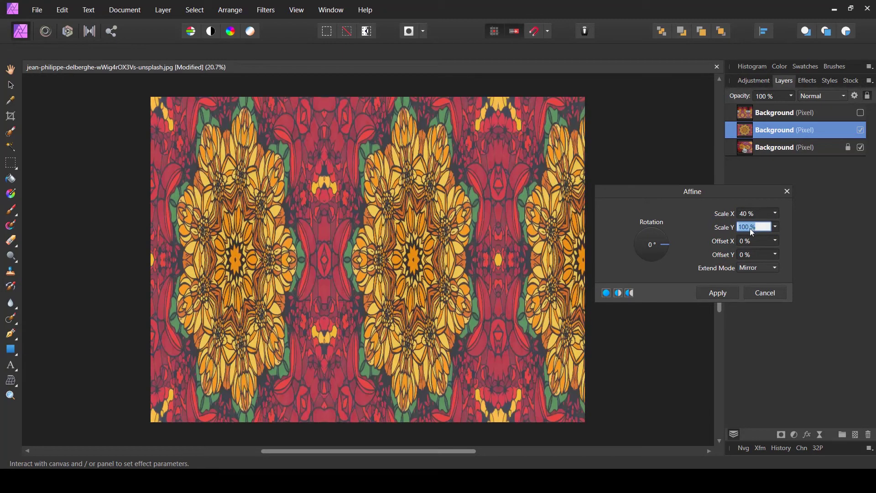
text(40)
click(757, 241)
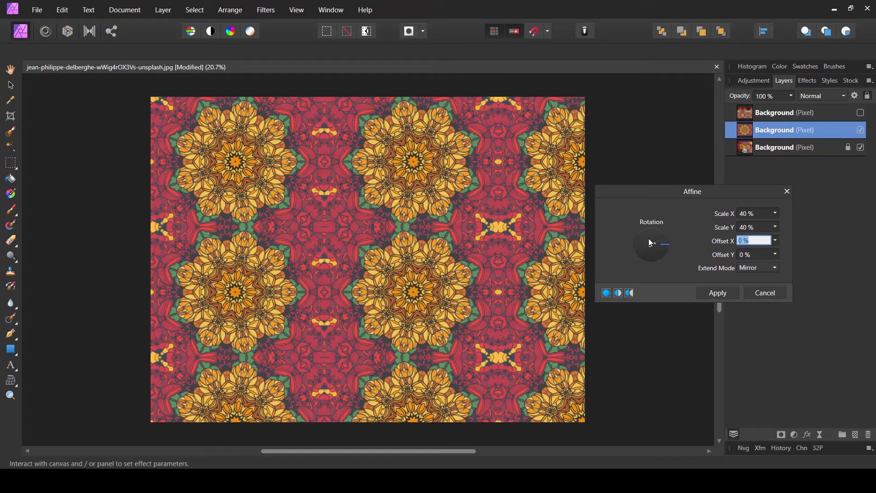
Step: Try a 45° Affine rotation with an X offset of -28 % and a Y offset of 32 %, and cancel the filter
mouse_move(664, 234)
mouse_down()
mouse_move(652, 233)
mouse_move(664, 238)
mouse_up()
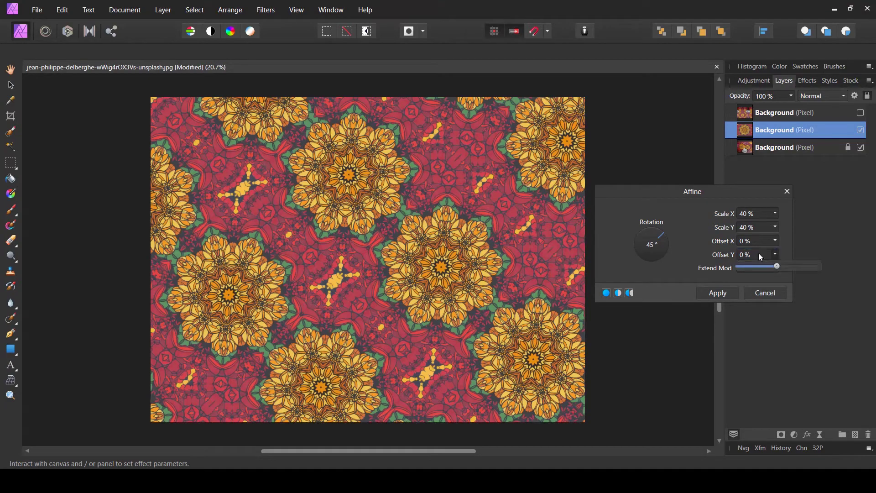
click(776, 254)
mouse_move(777, 251)
mouse_down()
mouse_move(736, 255)
mouse_move(766, 254)
mouse_move(772, 267)
mouse_move(732, 268)
mouse_move(791, 262)
mouse_up()
click(775, 254)
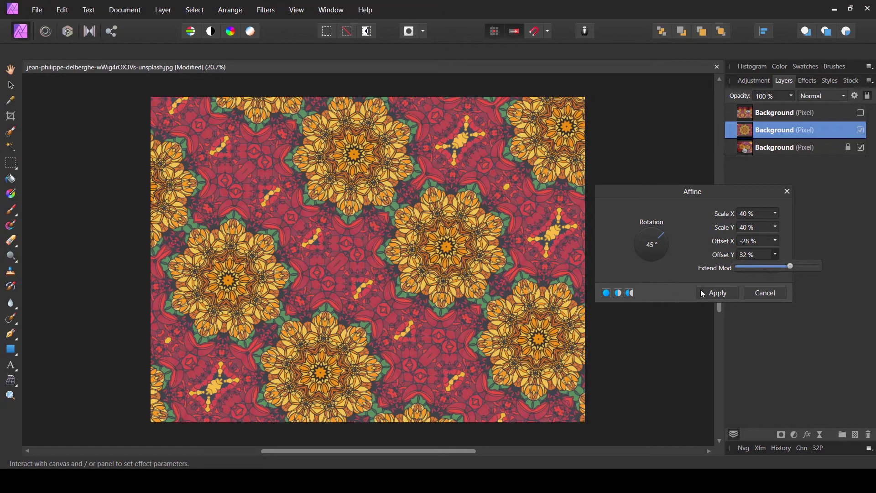
click(750, 297)
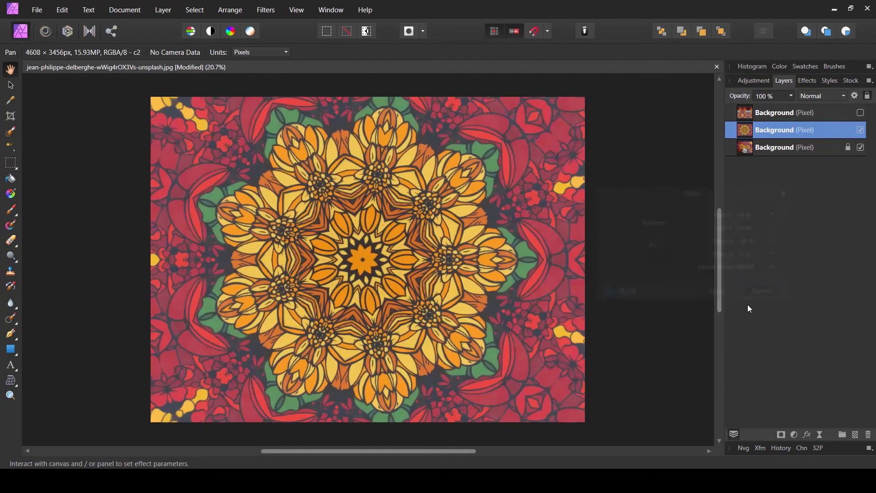
Step: Hide the kaleidoscope flower layer
click(860, 130)
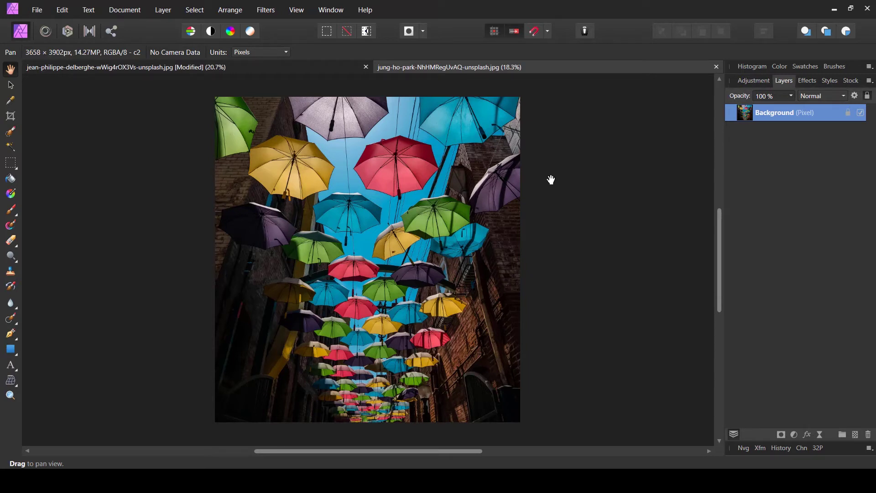
Step: Try the Mirror distortion filter on the umbrella photo with 6 mirrors, a 270° input angle and the centre slightly above the image's middle
click(265, 9)
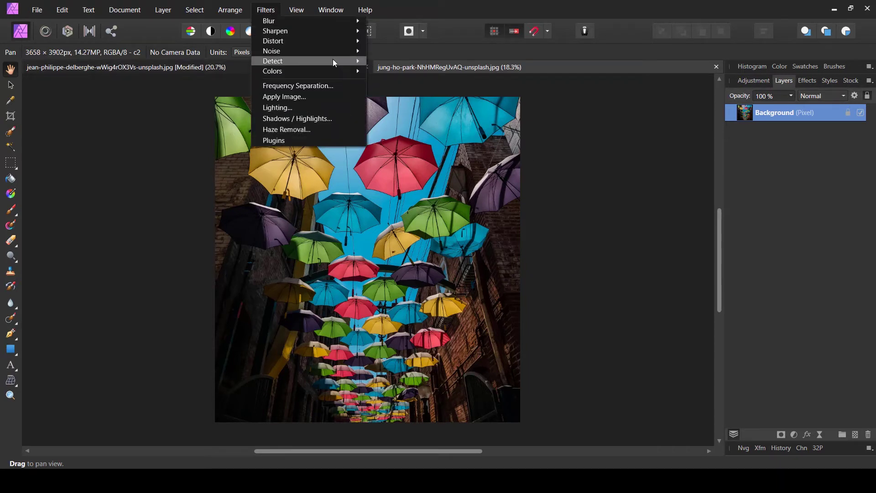
mouse_move(354, 40)
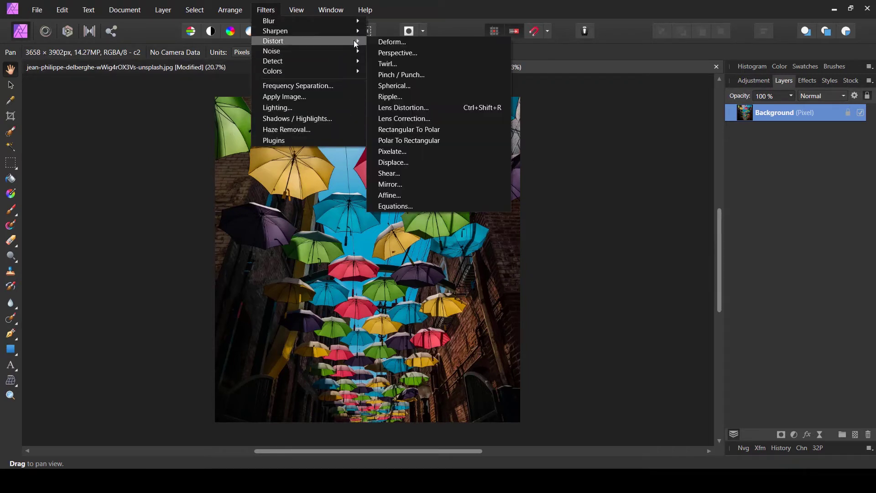
click(398, 184)
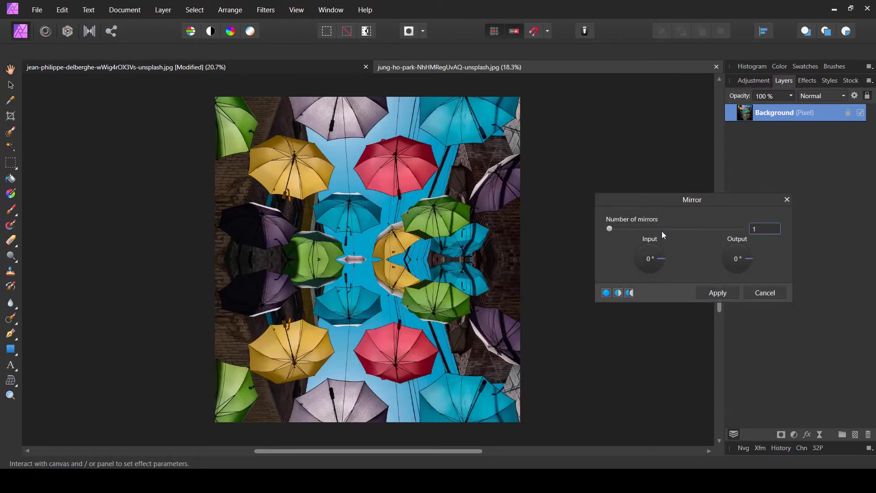
drag(610, 229, 642, 229)
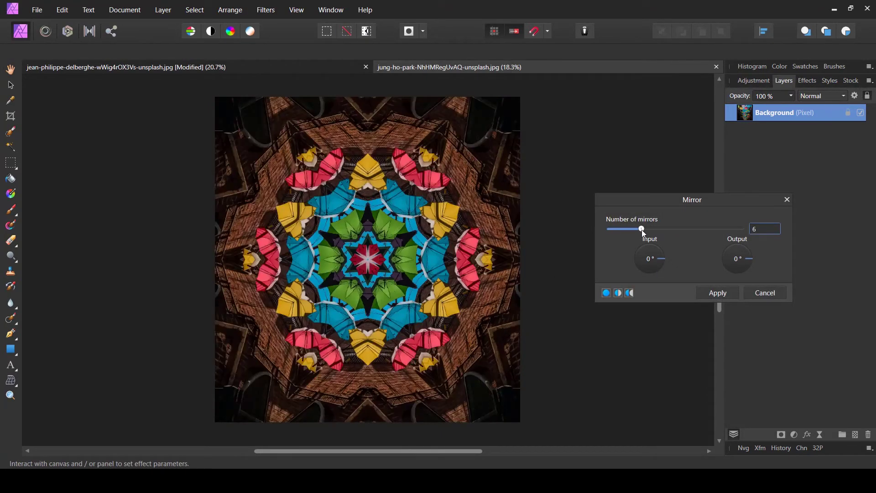
drag(660, 259, 656, 283)
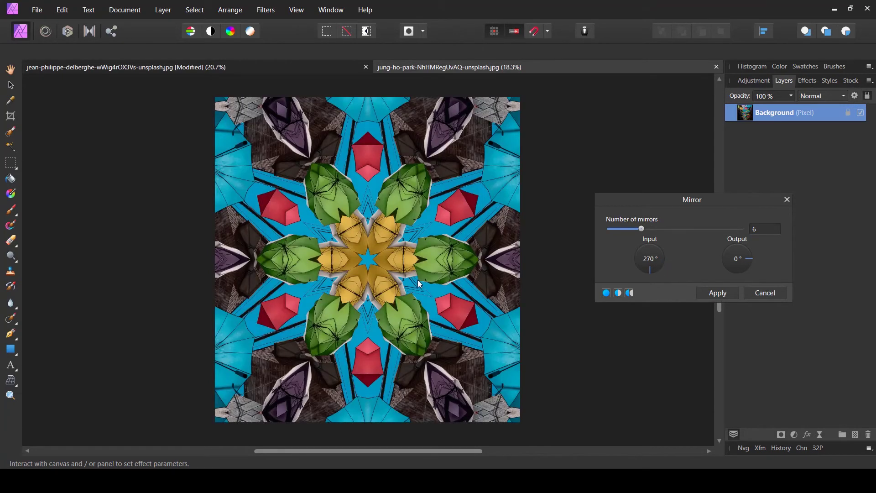
drag(420, 283, 371, 234)
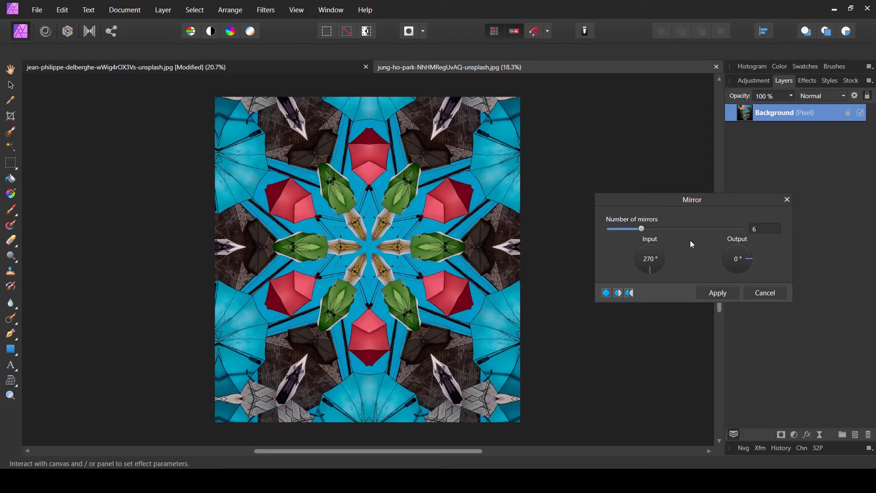
Step: Try 4 mirrors with a 45° output angle and the mirror centre in the lower middle of the umbrella photo
mouse_move(648, 231)
mouse_down()
mouse_move(684, 229)
mouse_move(623, 234)
mouse_move(631, 232)
mouse_up()
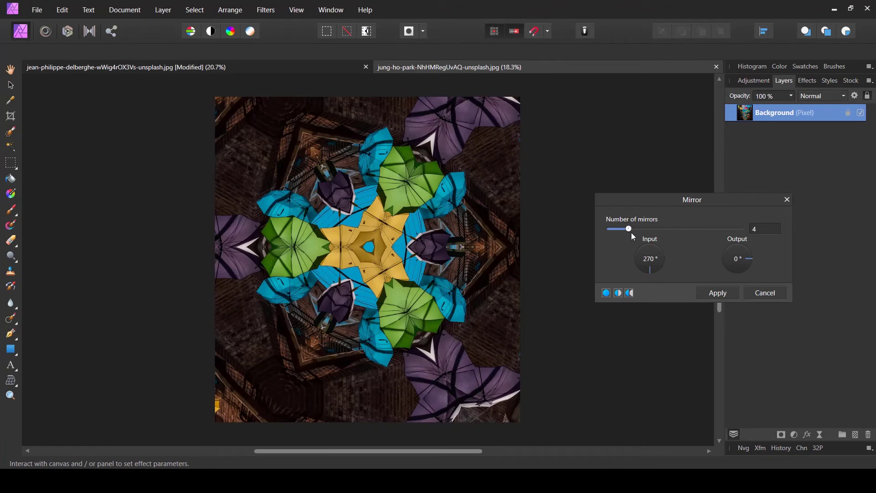
click(399, 321)
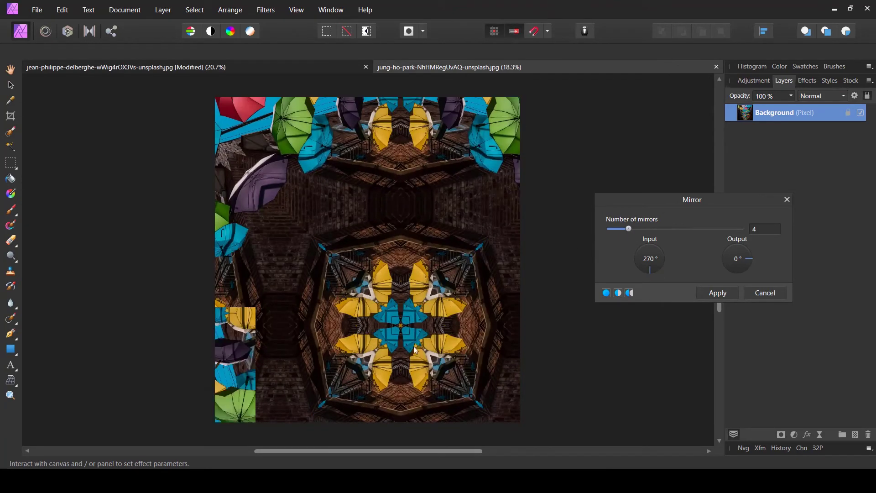
drag(397, 328, 352, 375)
mouse_move(749, 259)
mouse_down()
mouse_move(751, 245)
mouse_move(734, 241)
mouse_move(746, 243)
mouse_up()
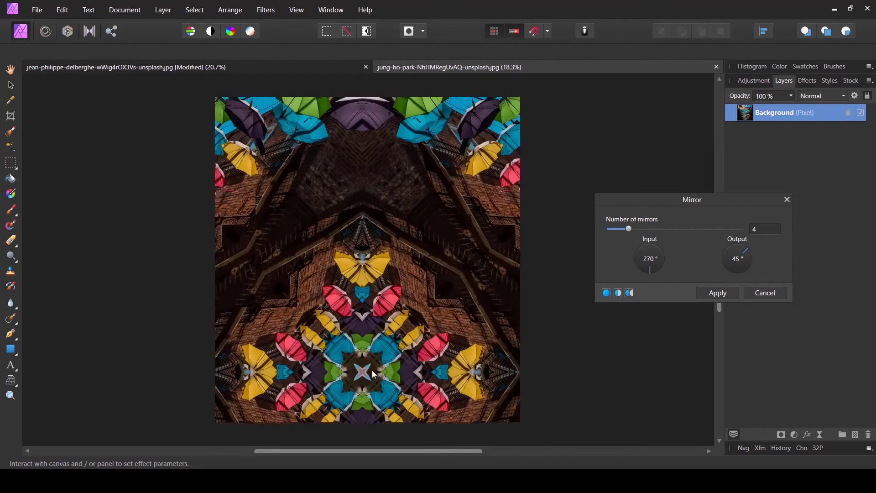
drag(371, 371, 364, 359)
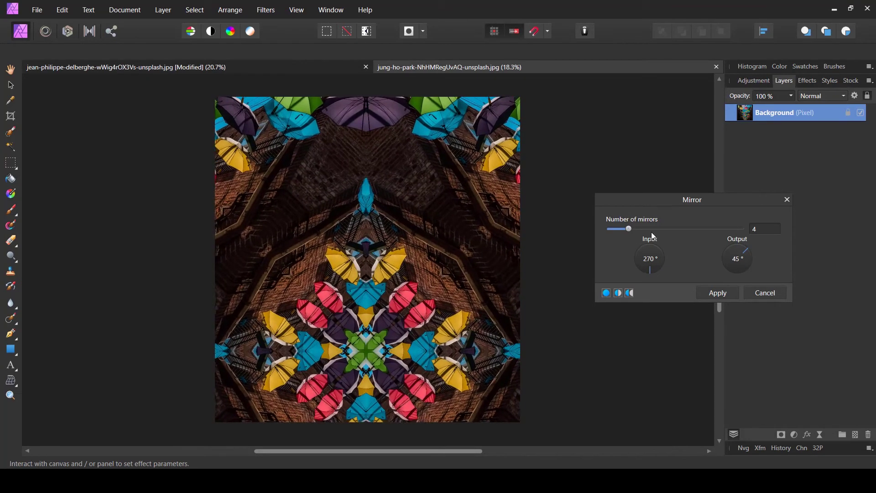
Step: Try 5 mirrors with the centre in the lower-left part of the umbrella photo, and cancel the Mirror filter
mouse_move(629, 228)
mouse_down()
mouse_move(700, 227)
mouse_move(638, 229)
mouse_up()
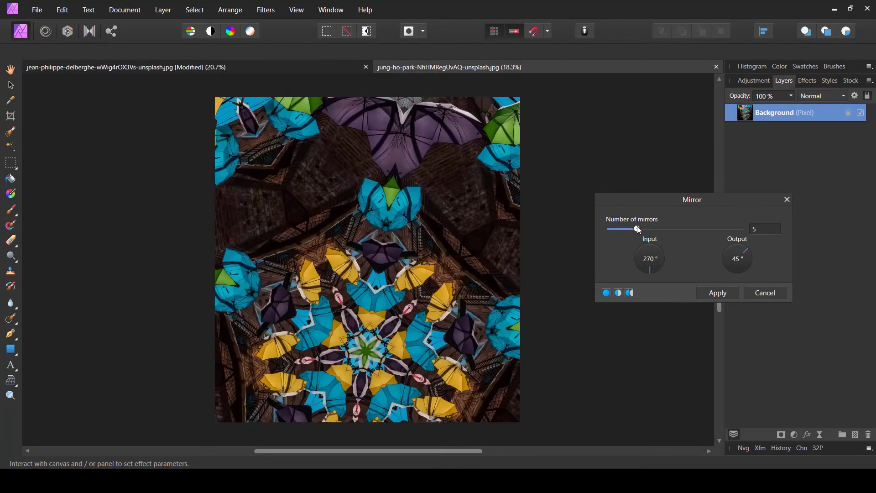
drag(479, 299, 327, 353)
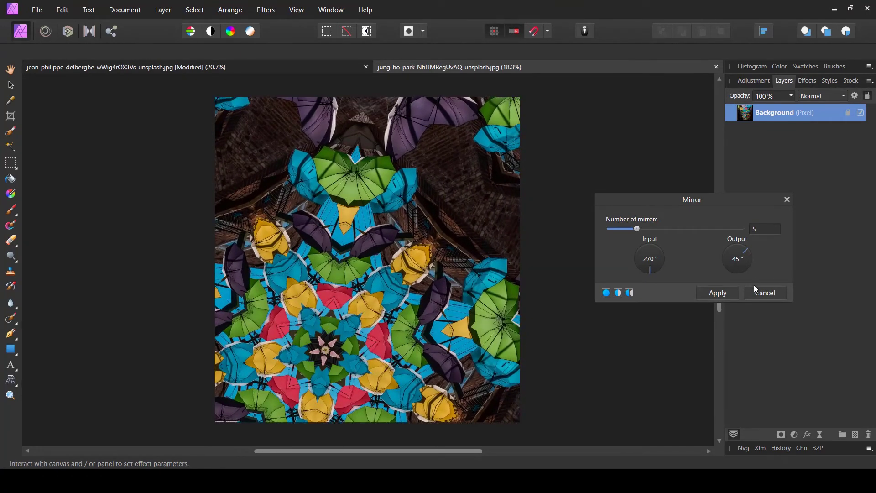
click(771, 296)
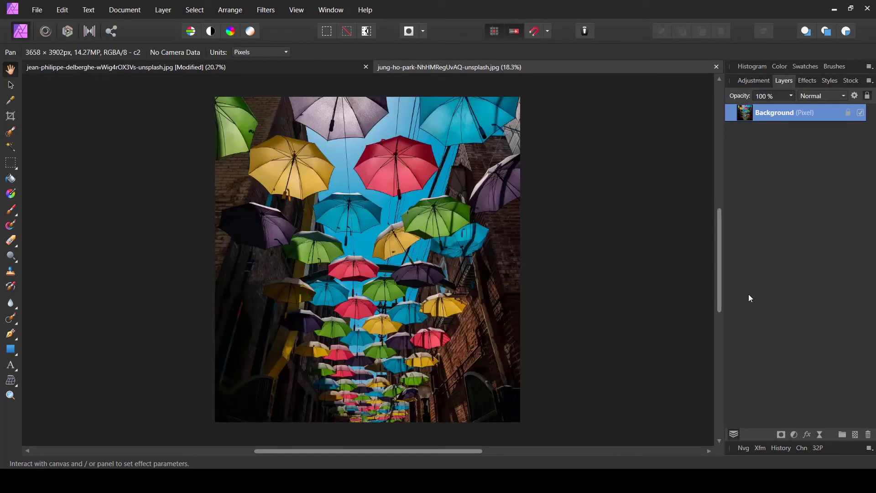